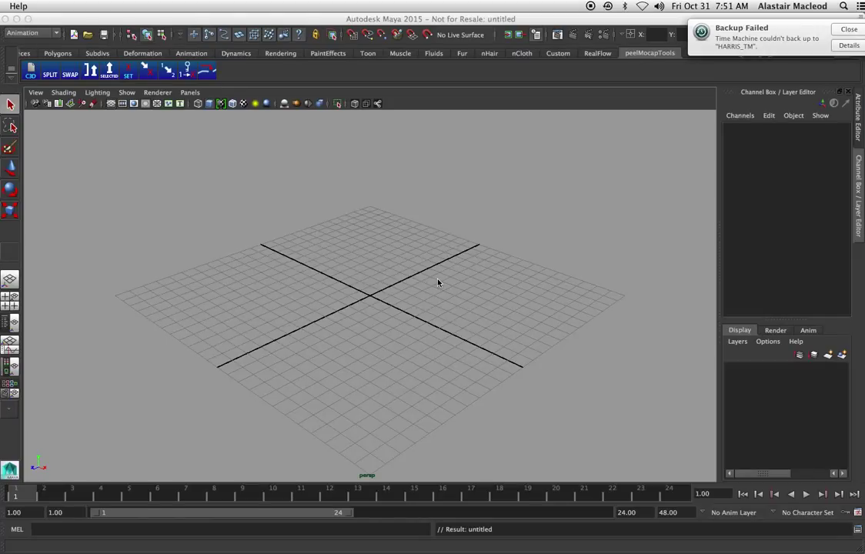
- Open the Plug-in Manager to confirm peelSolve_2521_2015.bundle is loaded
left_click(438, 282)
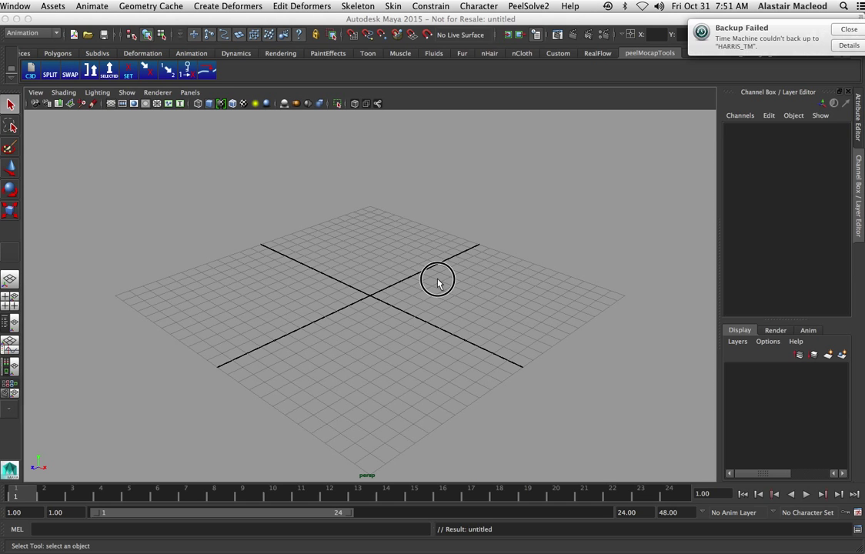
left_click(18, 7)
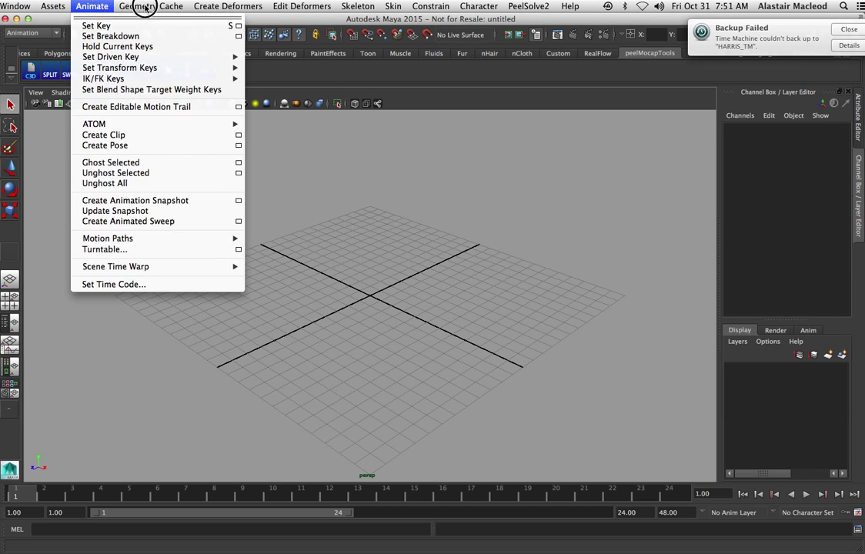
mouse_move(203, 7)
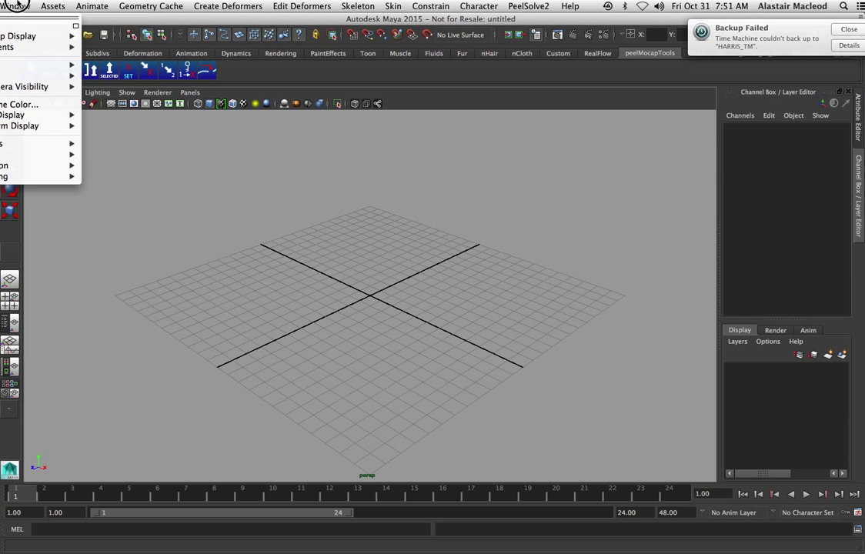
mouse_move(27, 6)
mouse_move(40, 47)
mouse_move(48, 69)
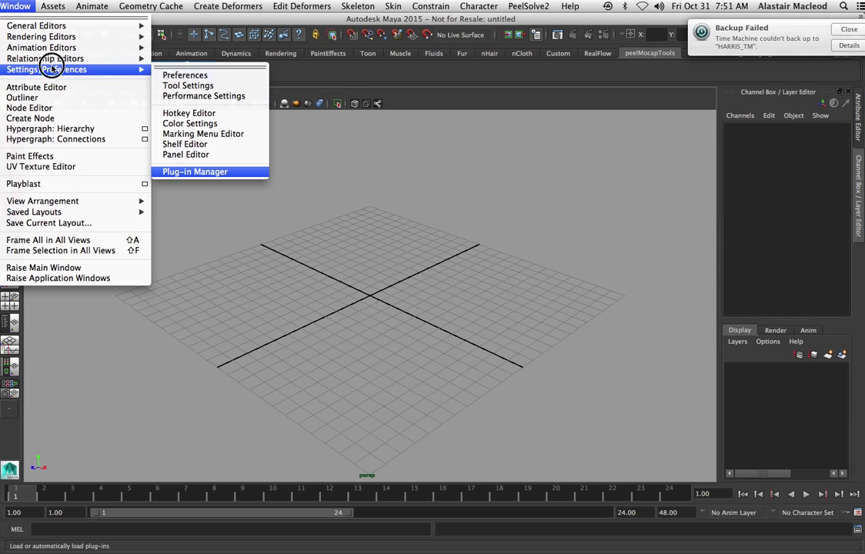
left_click(219, 170)
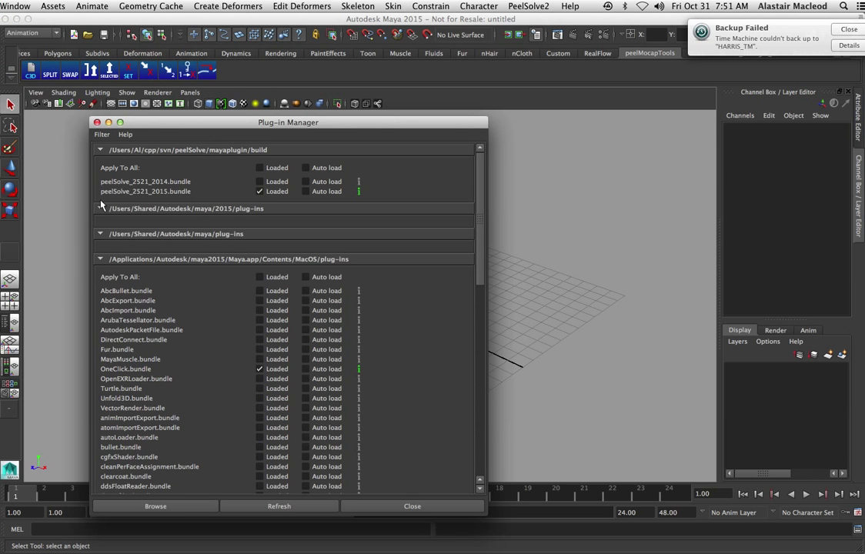
- Close the Plug-in Manager and choose 2013-02-18_15-36-03_Take_t13.c3d for import as peelC3D
left_click(97, 123)
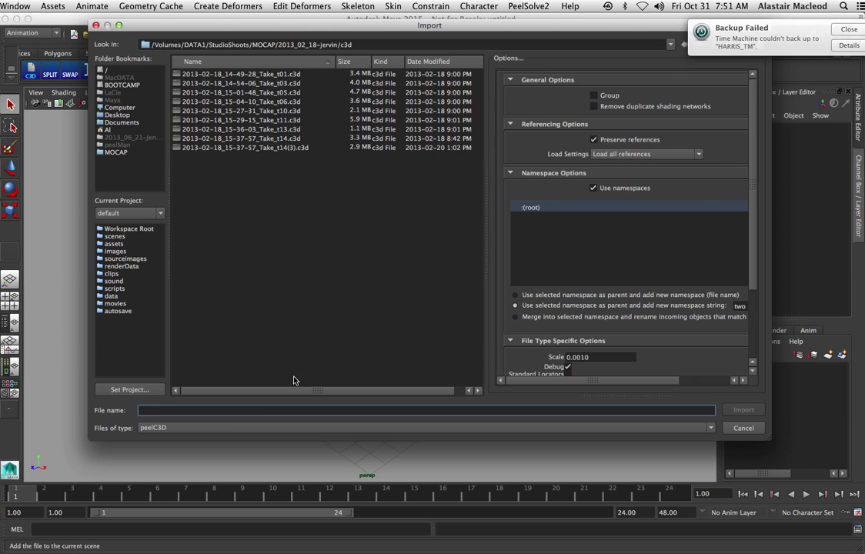
left_click(215, 428)
left_click(152, 504)
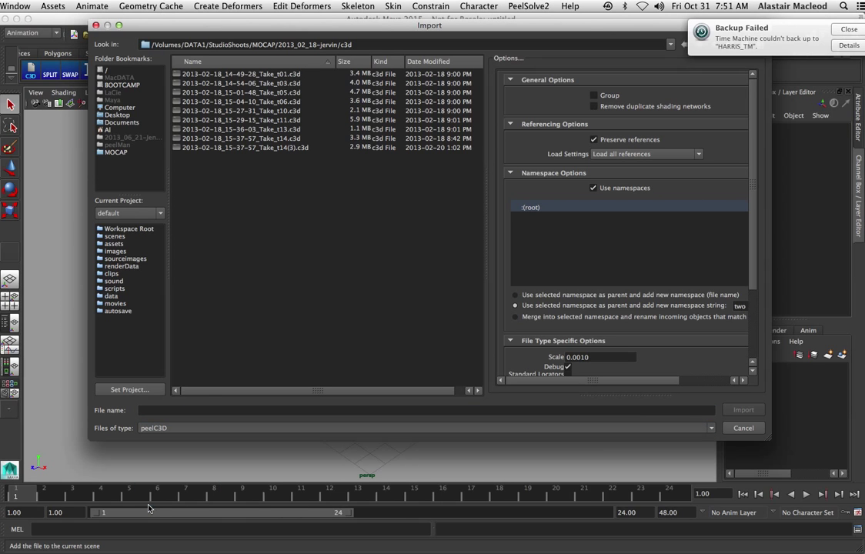
left_click(260, 129)
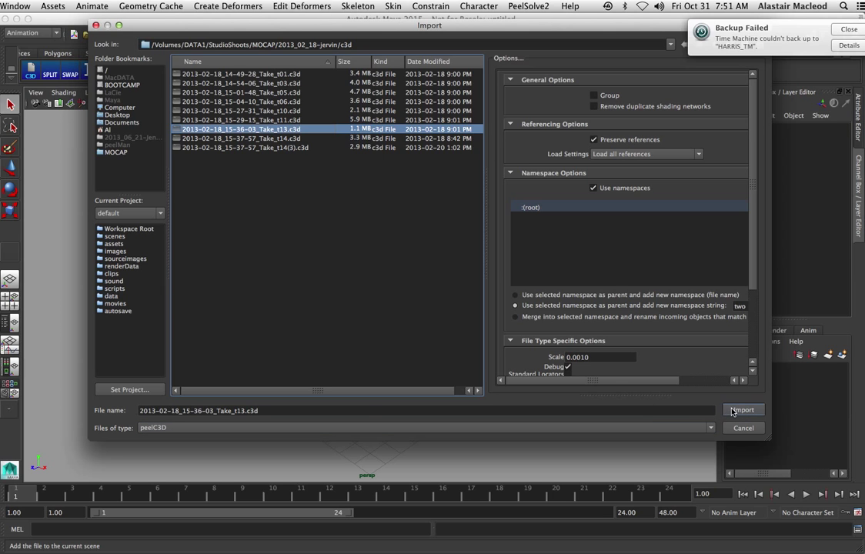
left_click(753, 336)
scroll(753, 336, "up", 2)
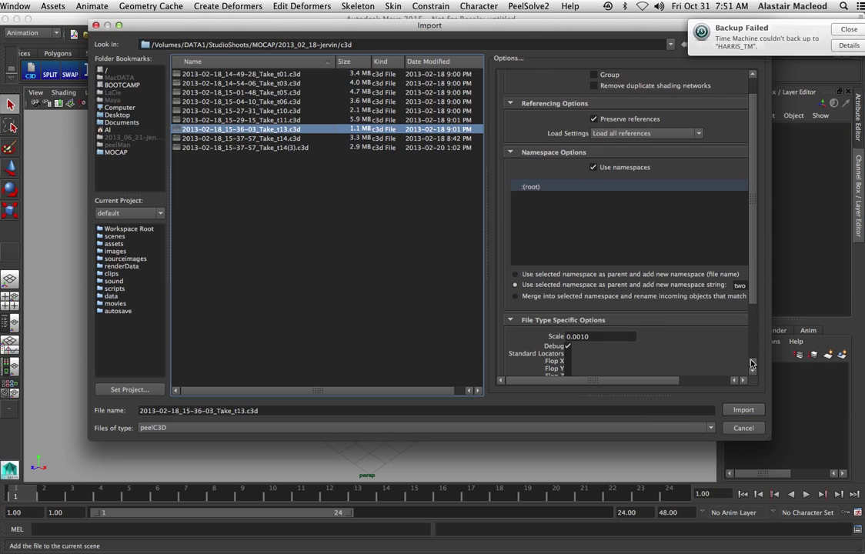
left_click(744, 410)
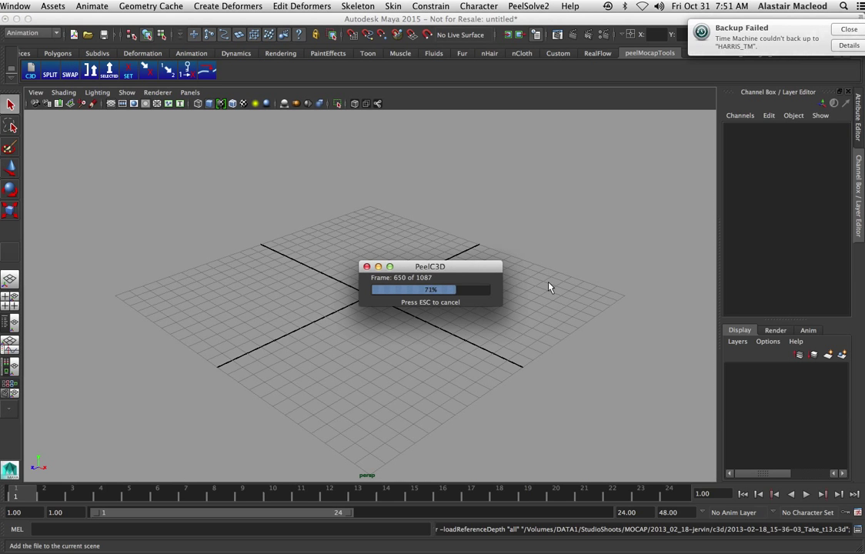
scroll(549, 287, "down", 8)
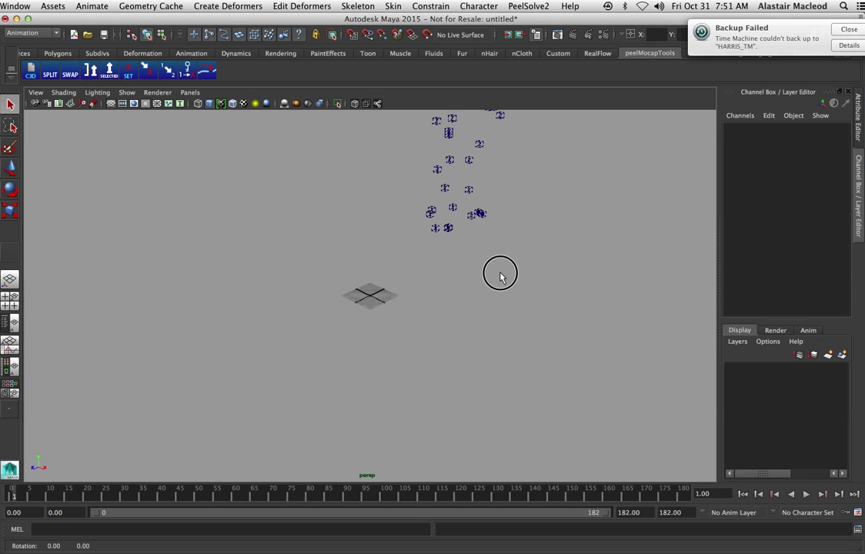
mouse_move(500, 276)
left_mouse_down("alt")
mouse_move(477, 396)
mouse_move(519, 344)
mouse_move(552, 191)
left_mouse_up("alt")
left_click(520, 213)
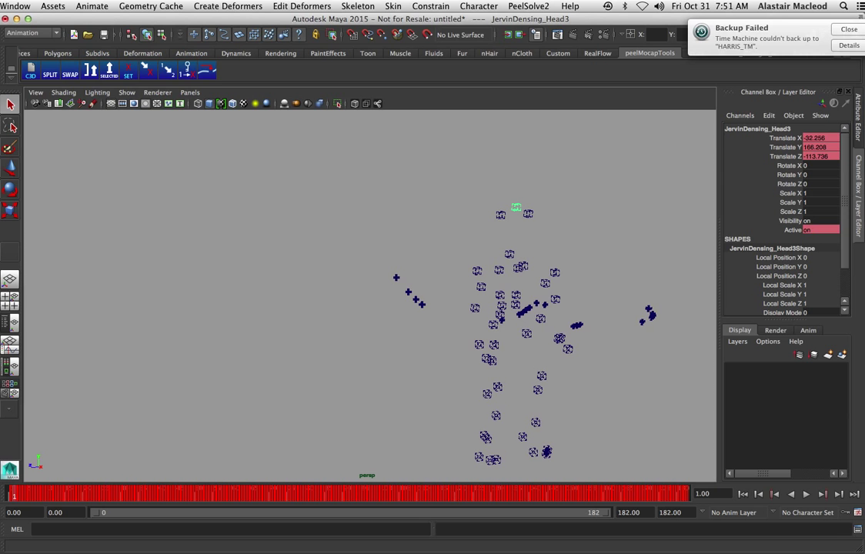
- Save the animation preferences with the 0–182 frame range and view the whole marker set
left_click(844, 512)
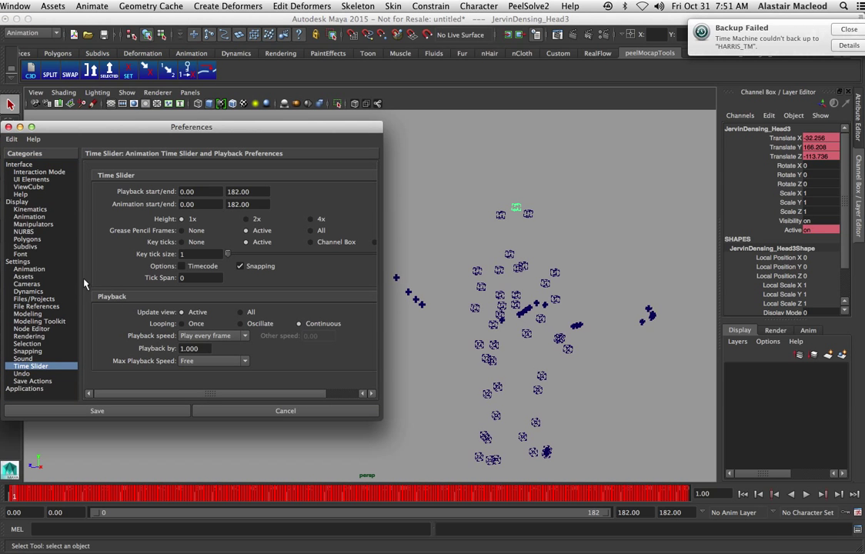
left_click(18, 261)
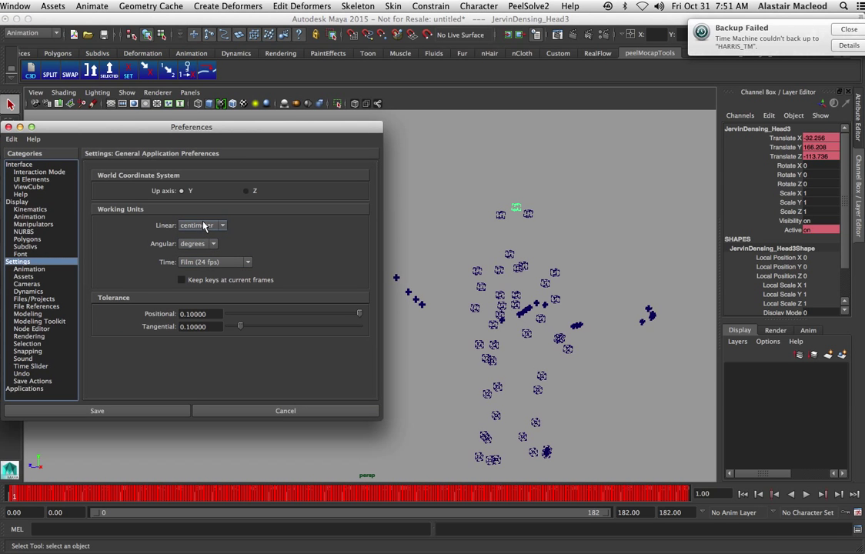
left_click(97, 410)
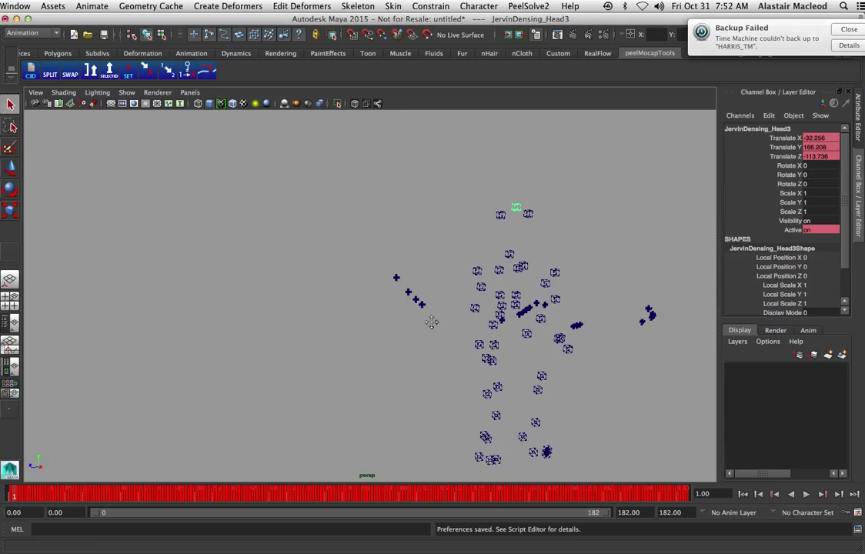
left_click_drag(432, 321, 492, 212, "alt")
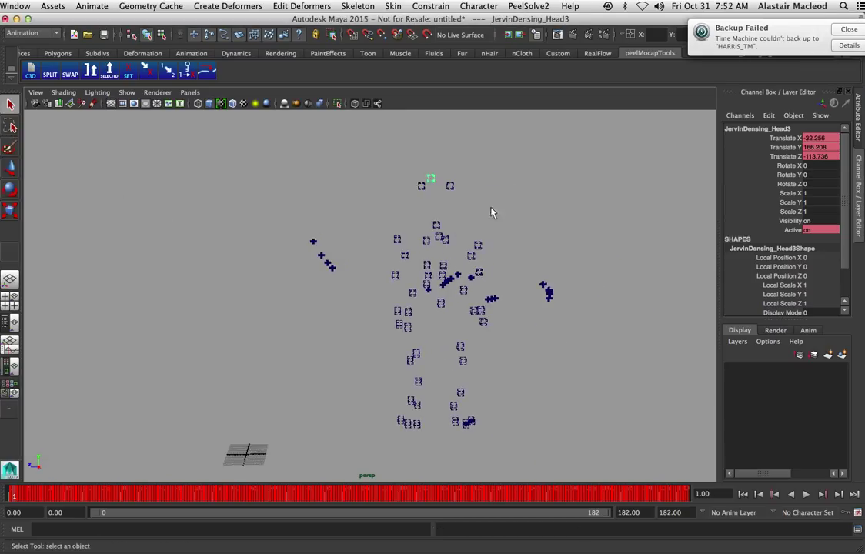
- Set the PeelSolve marker properties to Circle type with a yellow colour
left_click(520, 6)
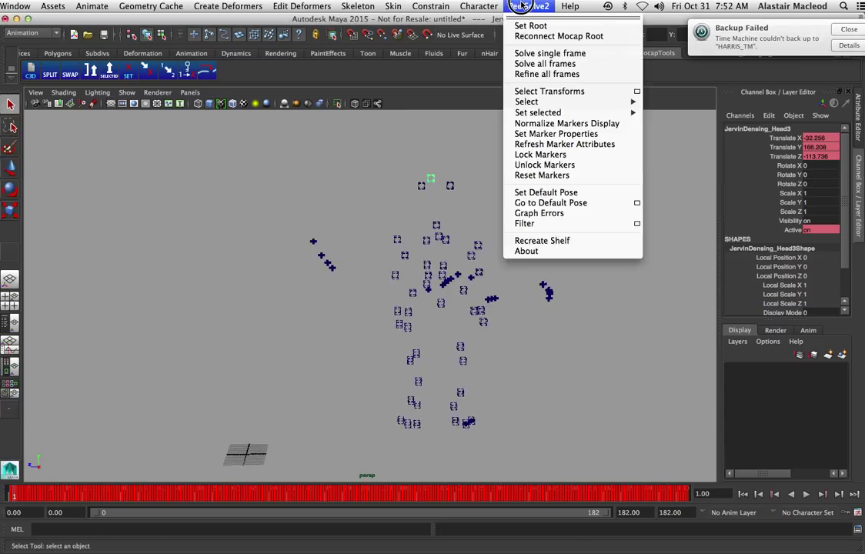
left_click(551, 134)
left_click(152, 283)
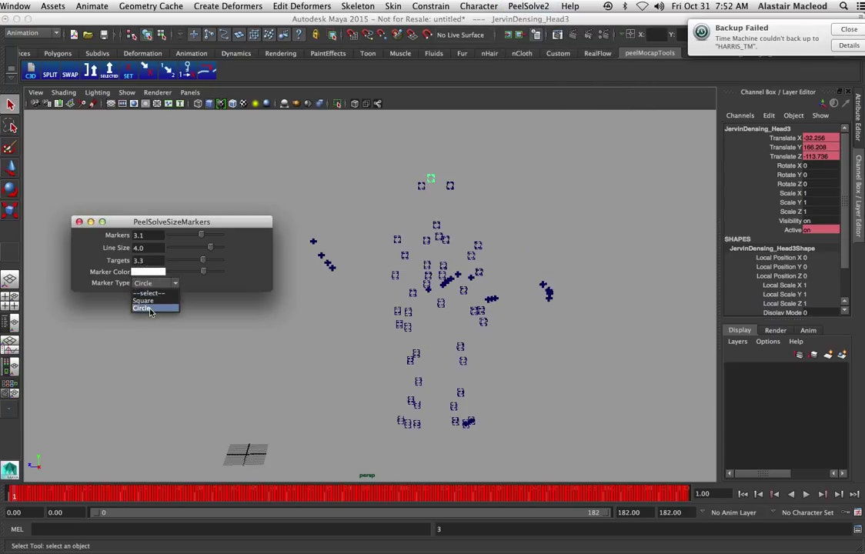
left_click(146, 308)
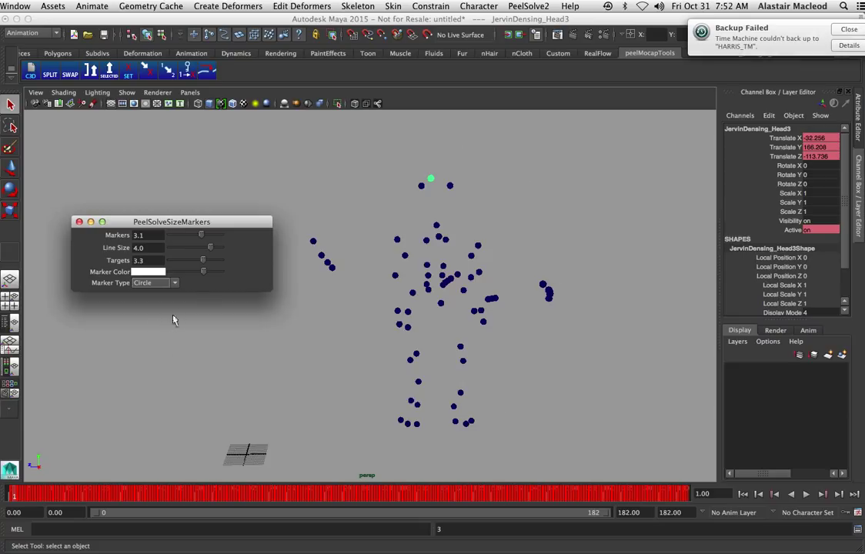
left_click_drag(203, 271, 214, 273)
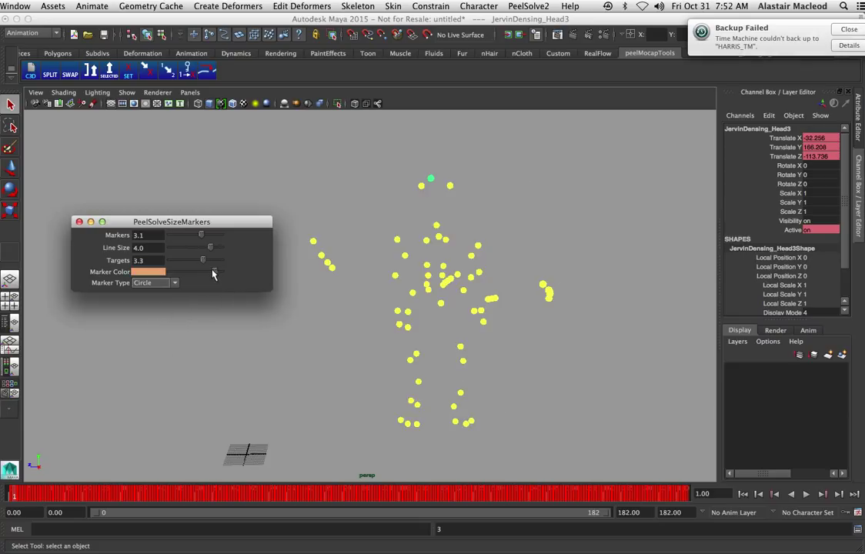
left_click(78, 222)
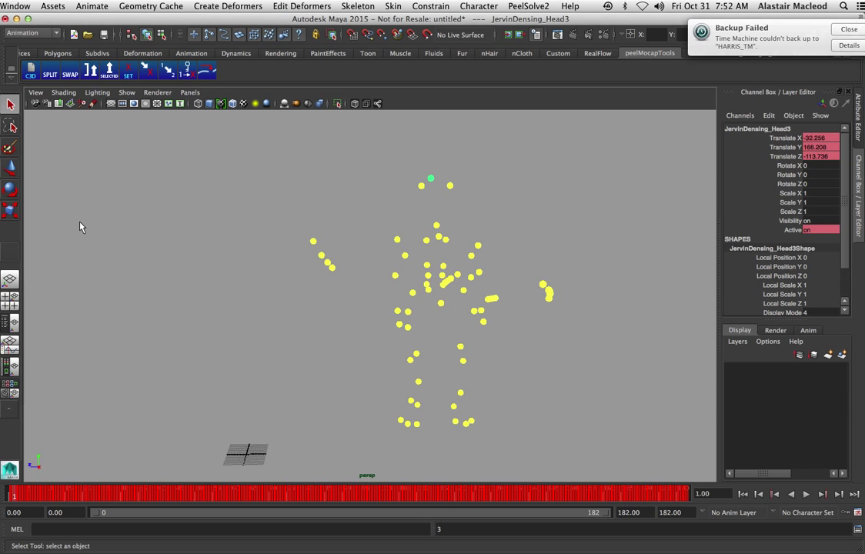
- Scrub to a later pose and delete the reload(mocapCleanup) line in the Script Editor
left_click(857, 530)
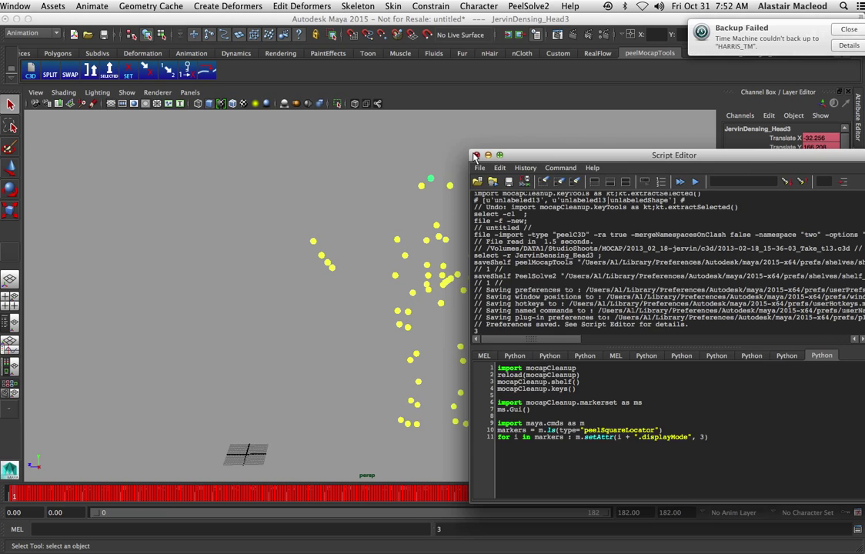
left_click(475, 156)
left_click_drag(16, 496, 434, 510)
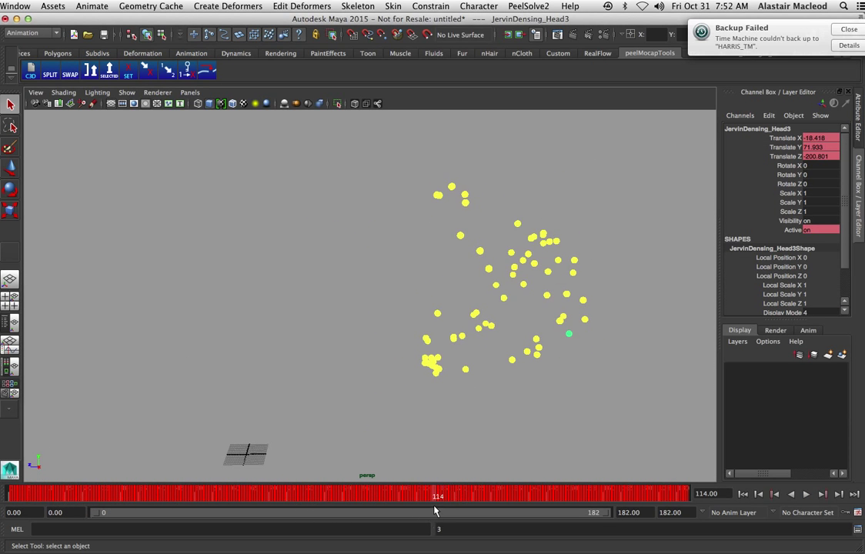
left_click(857, 529)
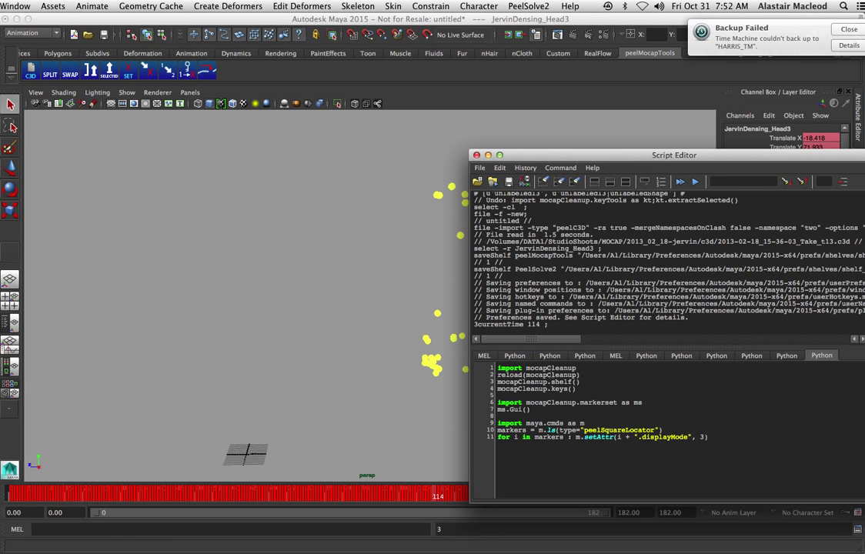
left_click_drag(592, 374, 471, 377)
key("BackSpace")
key("BackSpace")
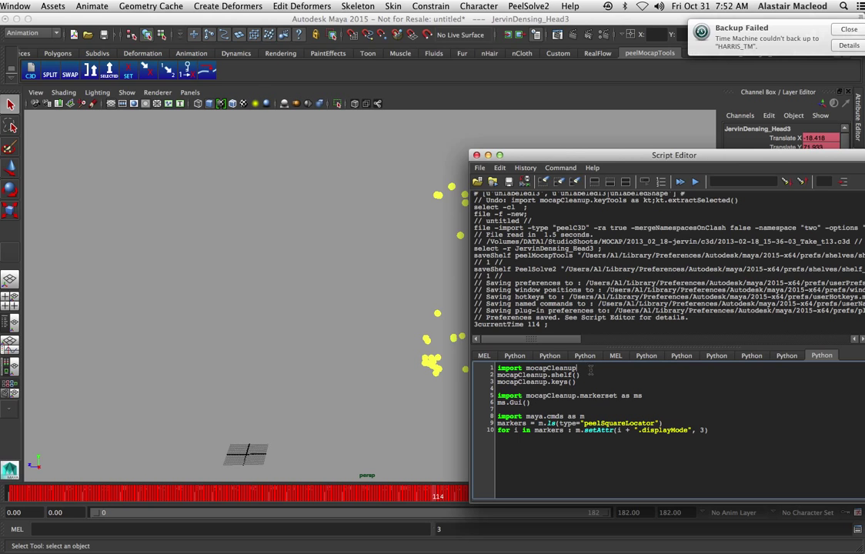
- Run the mocapCleanup import and shelf lines, then mocapCleanup.keys() to install cleanup hotkeys
left_click_drag(590, 369, 497, 367)
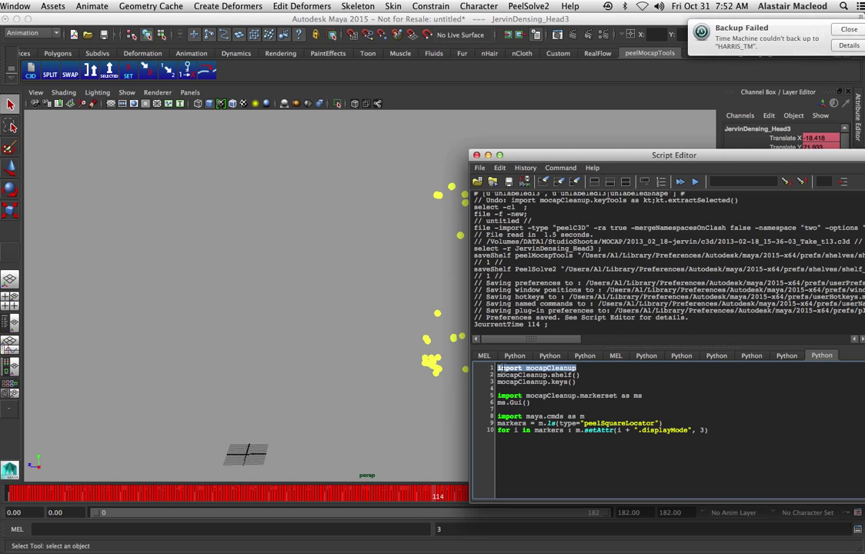
left_click(581, 374, "shift")
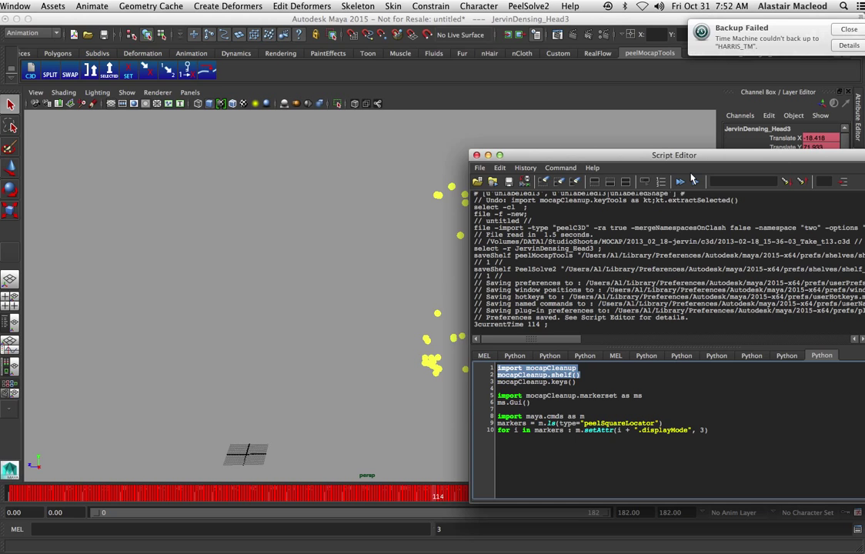
left_click(695, 183)
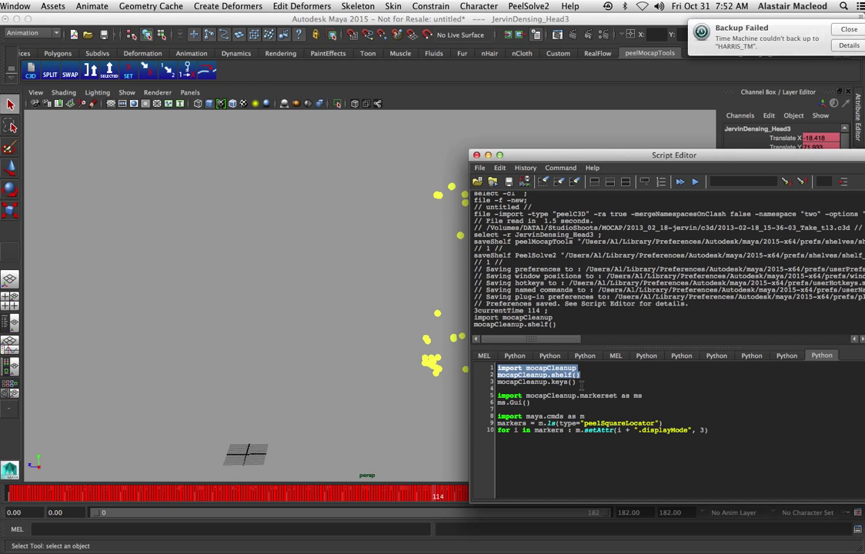
left_click(486, 380)
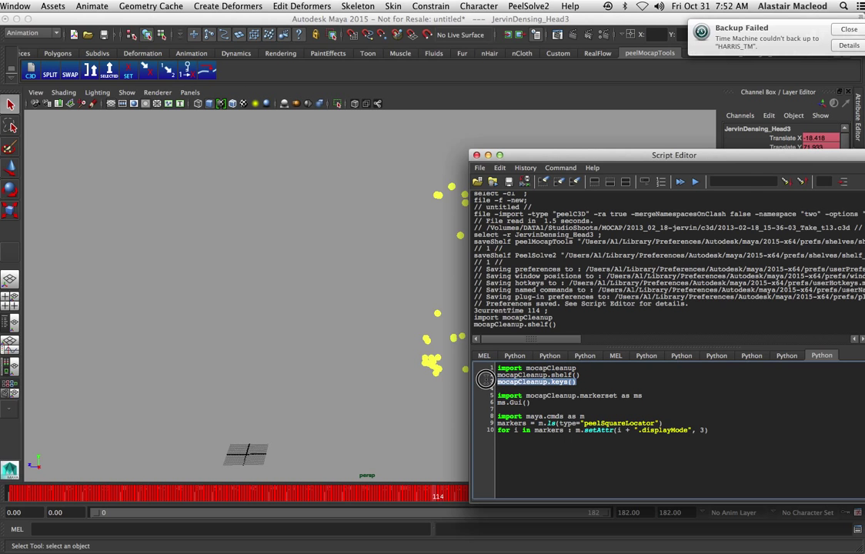
left_click(695, 180)
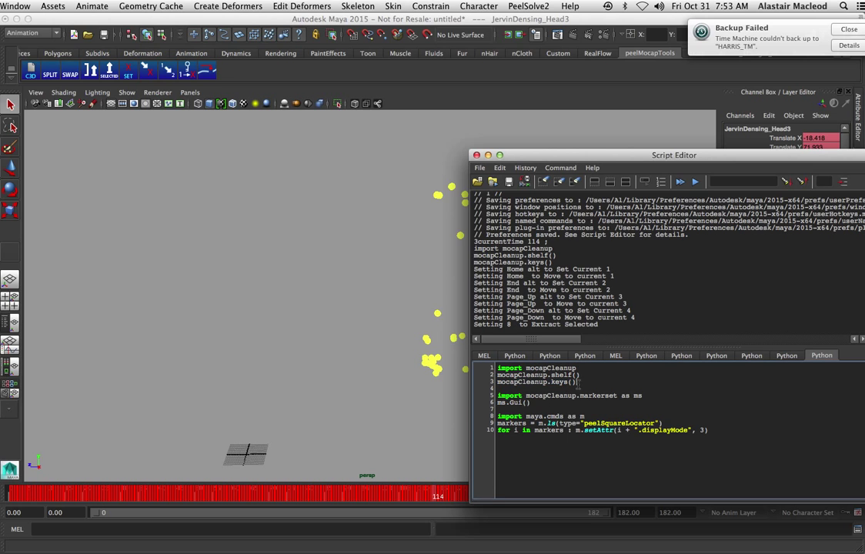
- Execute the markerset import and ms.Gui() lines to open the peelMarkerset window
left_click(541, 409)
left_click(564, 403)
left_click_drag(564, 403, 477, 393)
left_click(478, 400)
left_click_drag(478, 399, 488, 389)
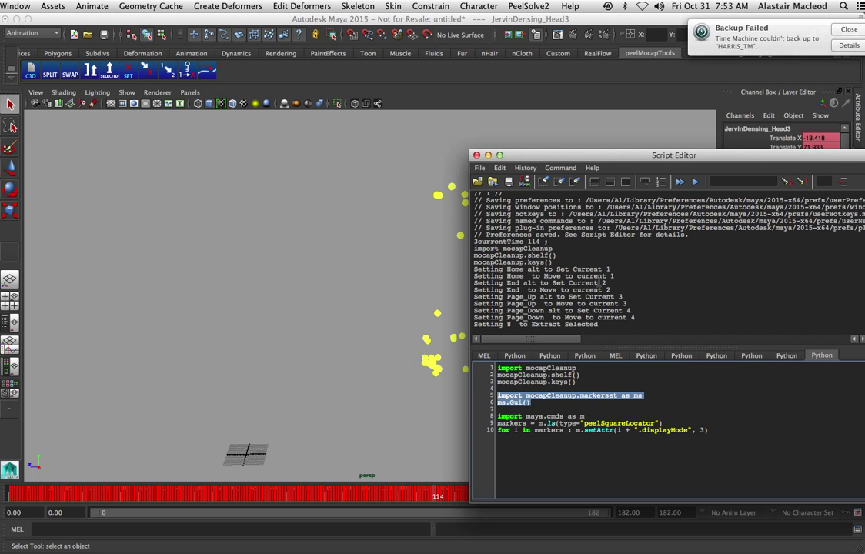
left_click(695, 185)
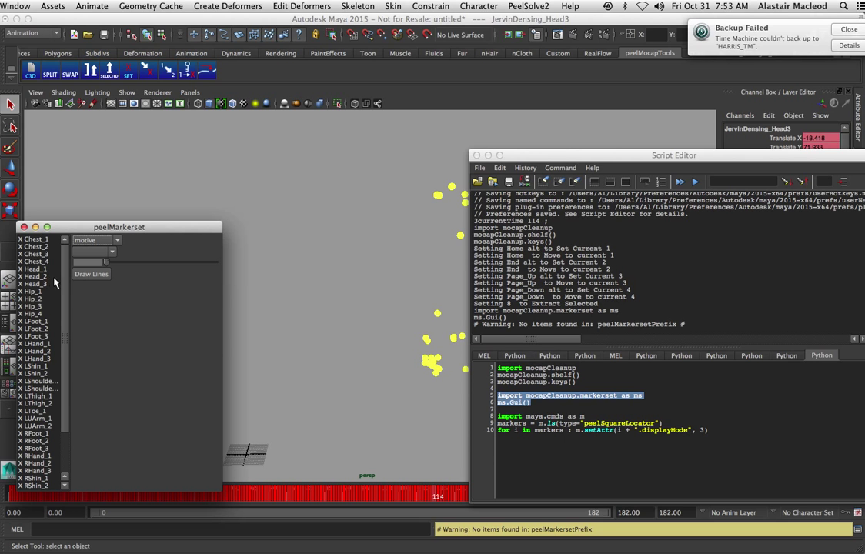
left_click_drag(114, 231, 124, 219)
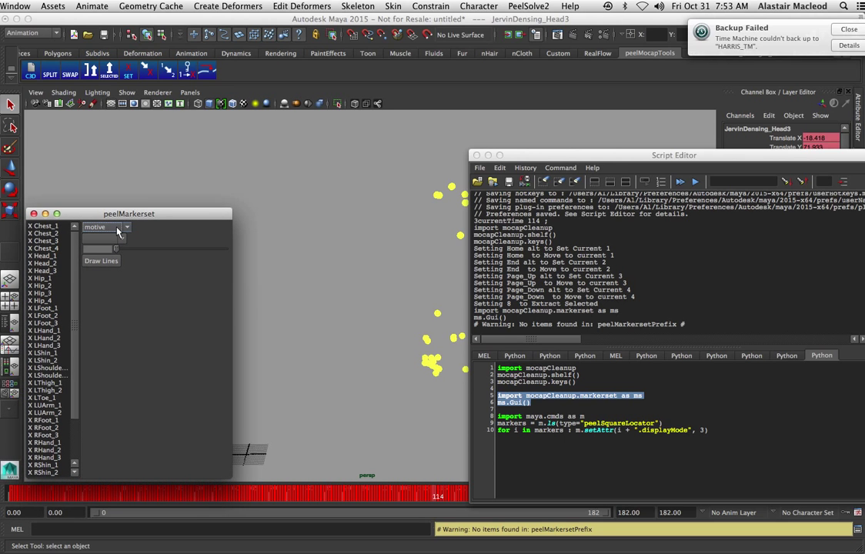
left_click_drag(539, 156, 673, 190)
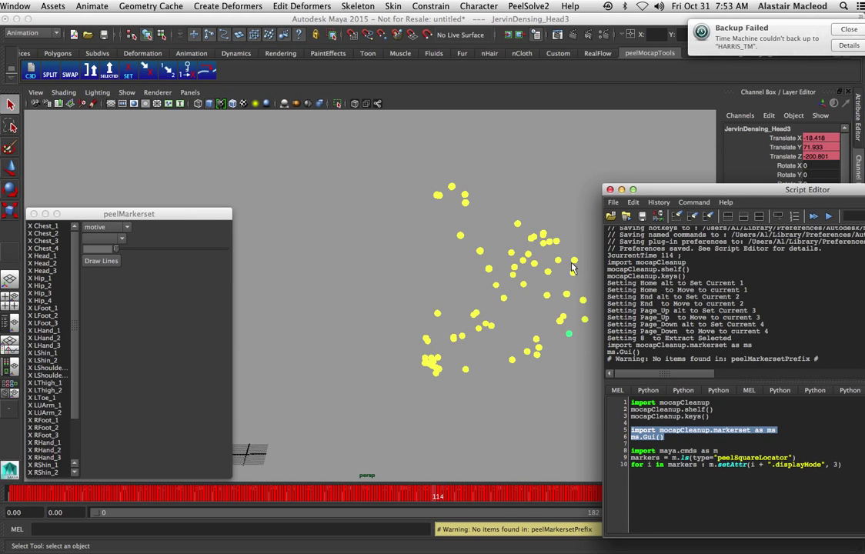
left_click(108, 229)
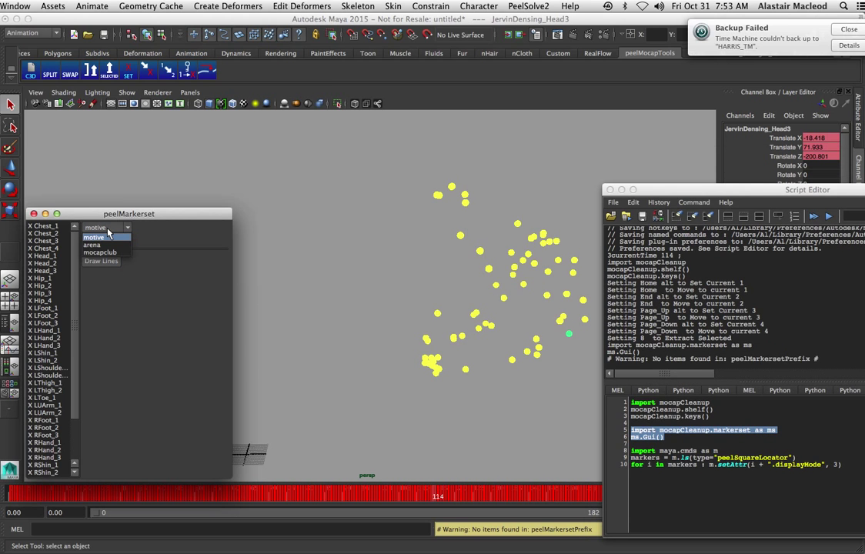
left_click(101, 246)
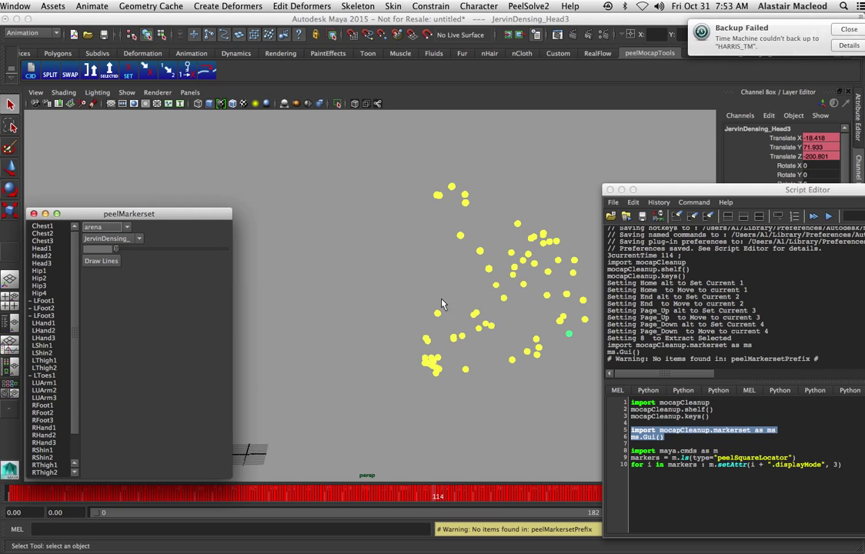
left_click(97, 240)
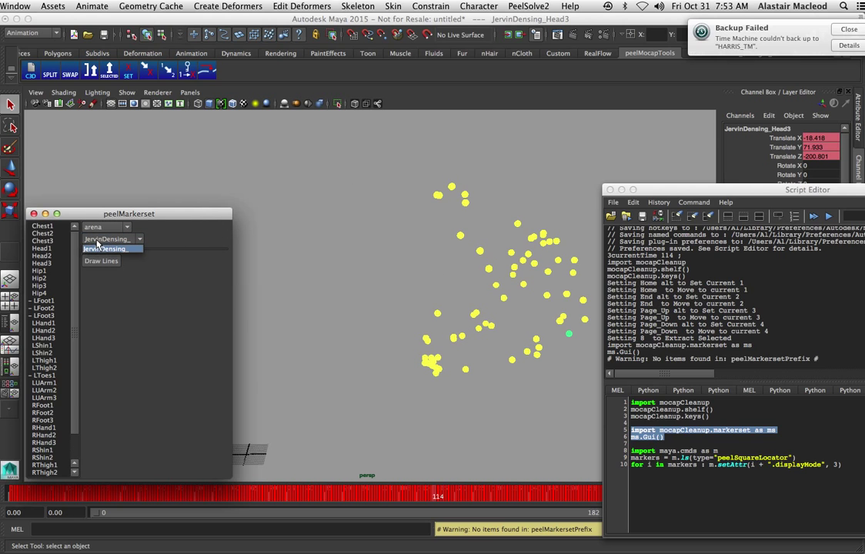
left_click(99, 249)
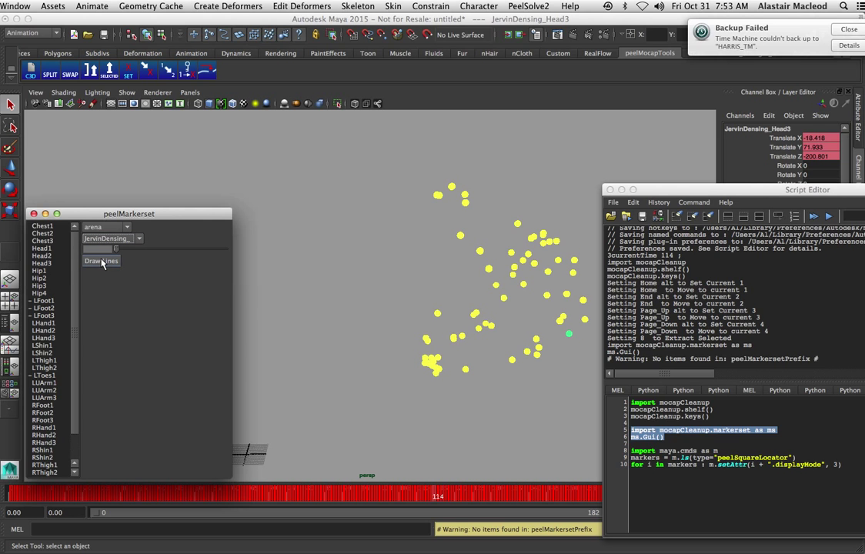
- Draw the arena marker-set lines and scrub back to check the skeleton pose
left_click(101, 261)
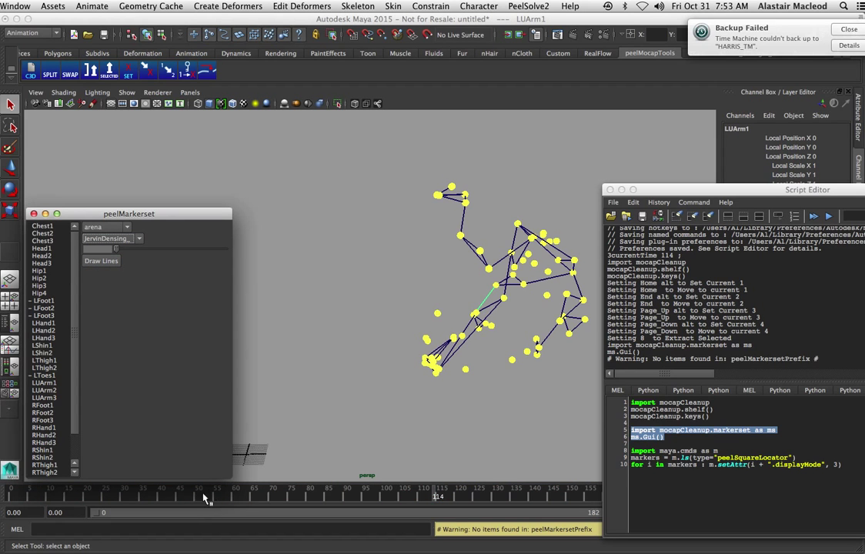
left_click_drag(203, 499, 265, 493)
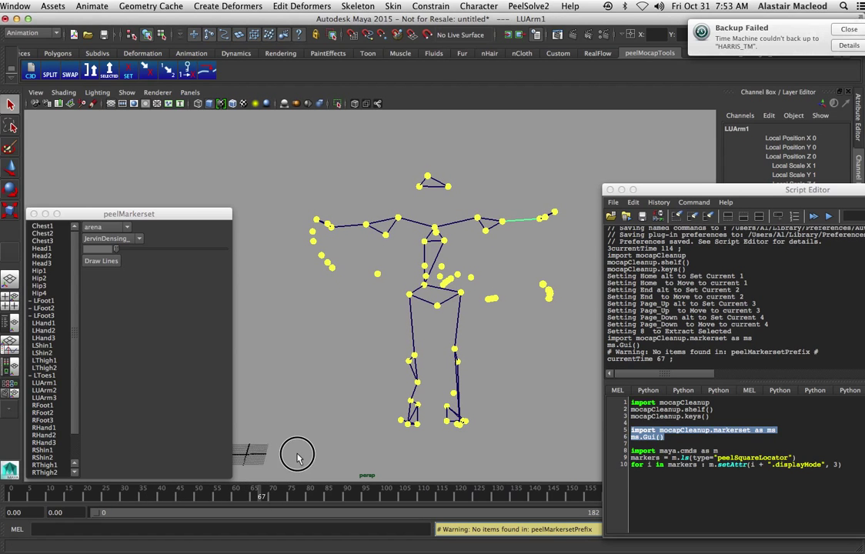
left_click_drag(297, 457, 389, 462, "alt")
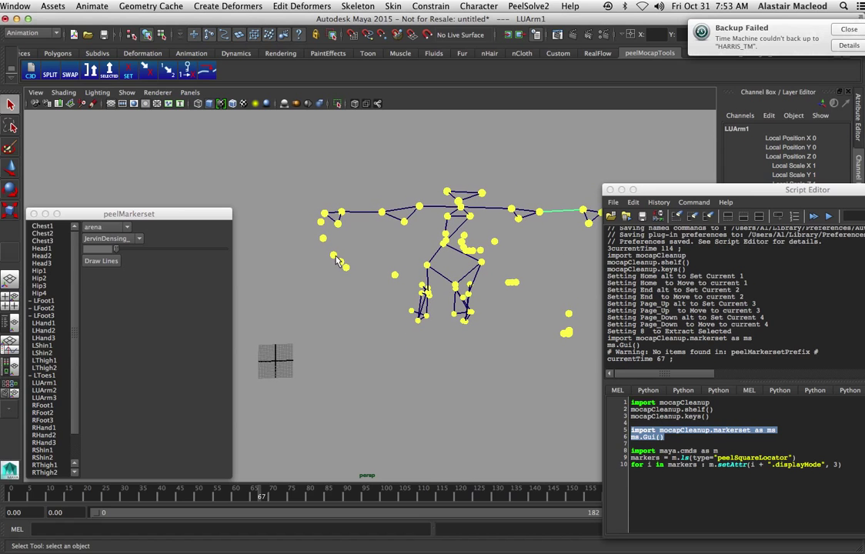
- Select the RHand3 and RHand2 markers, orbit to a frontal view, and close the marker-set window
left_click(338, 224)
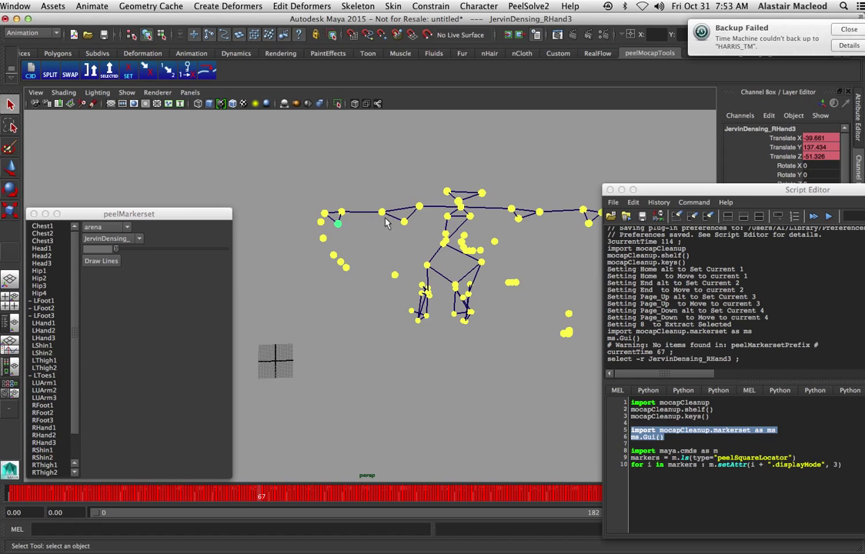
left_click(341, 213)
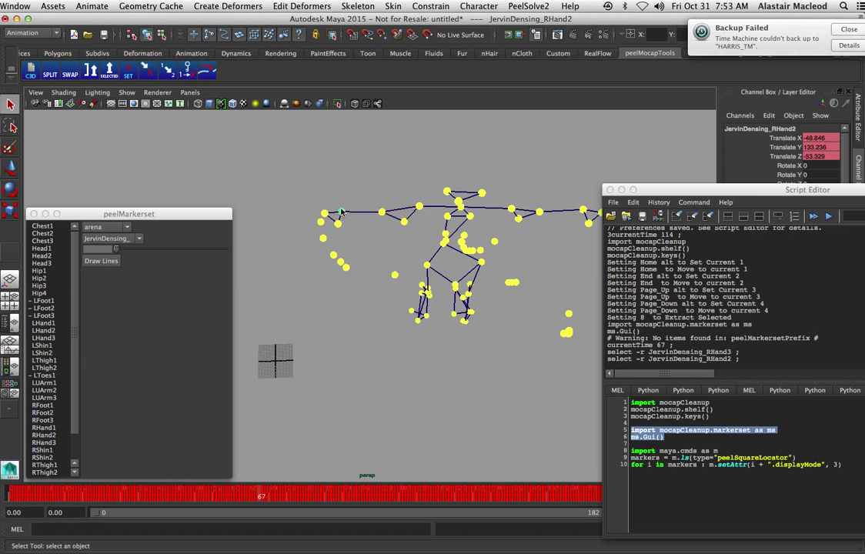
left_click(336, 224)
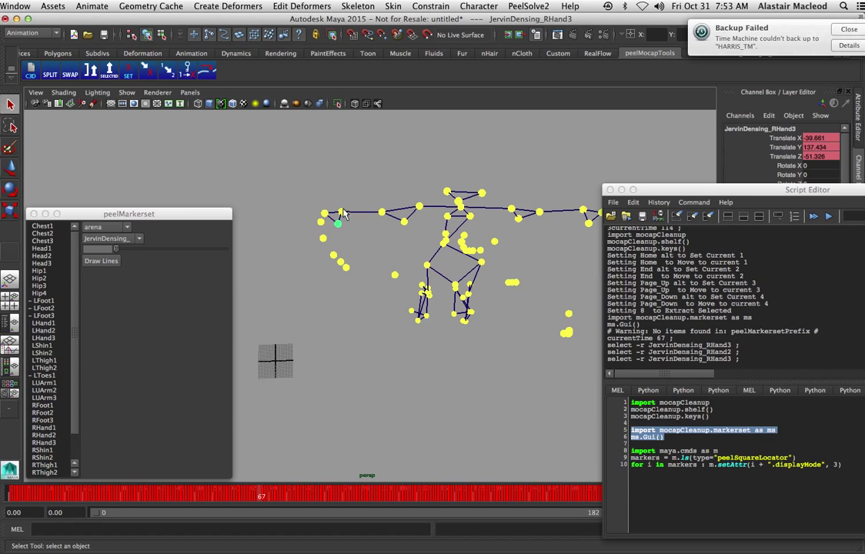
left_click_drag(326, 320, 415, 304, "alt")
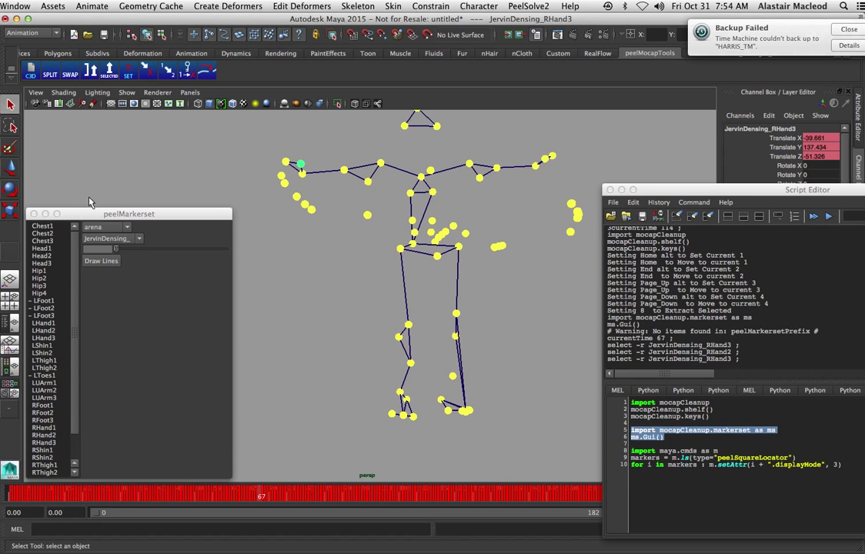
left_click(33, 213)
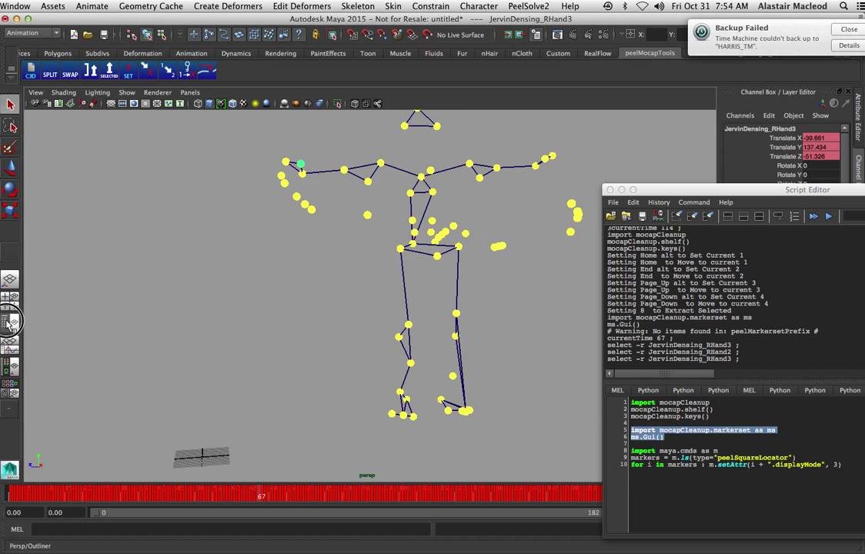
- Switch to the Persp/Outliner layout and open a widened Graph Editor showing RHand3's curves
left_click(9, 282)
left_click(2, 6)
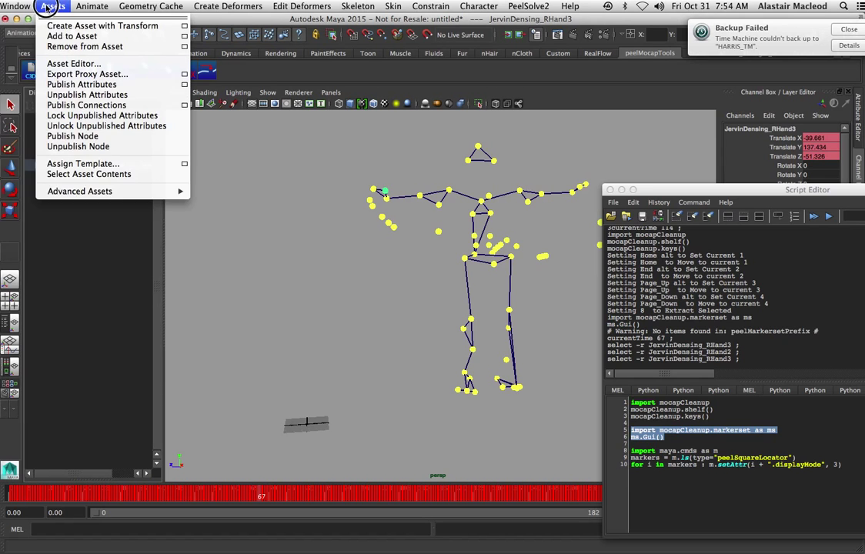
left_click(27, 27)
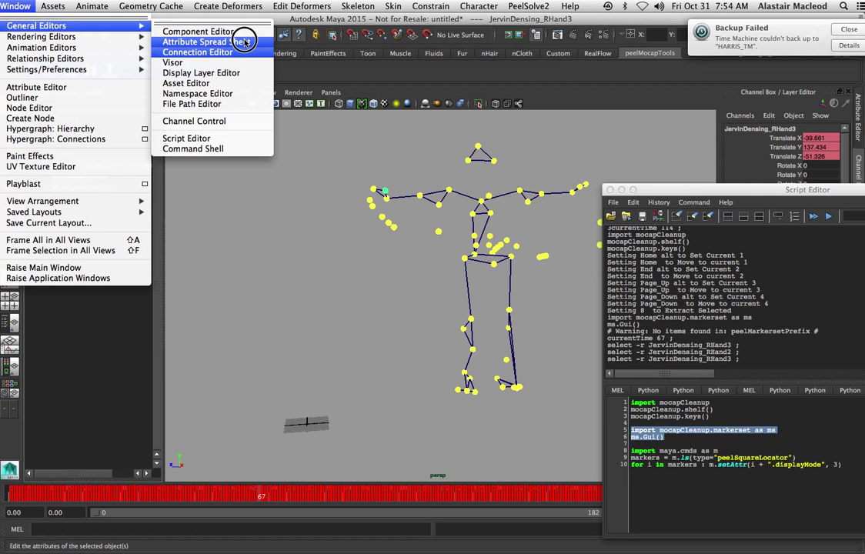
mouse_move(86, 53)
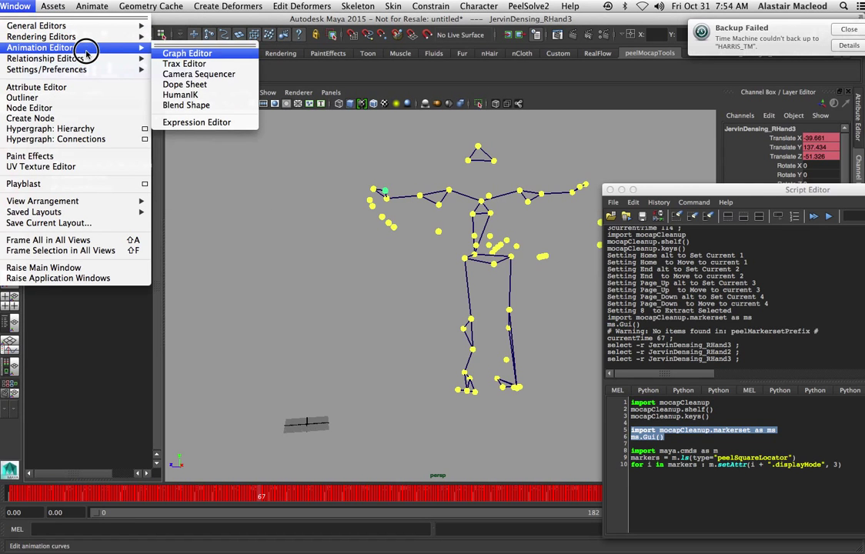
left_click(185, 53)
left_click_drag(496, 283, 484, 234)
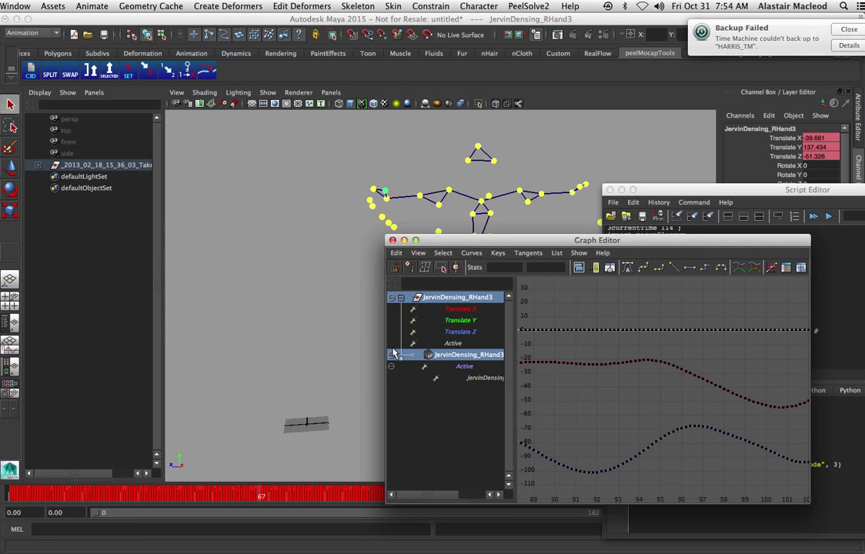
left_click_drag(384, 349, 227, 353)
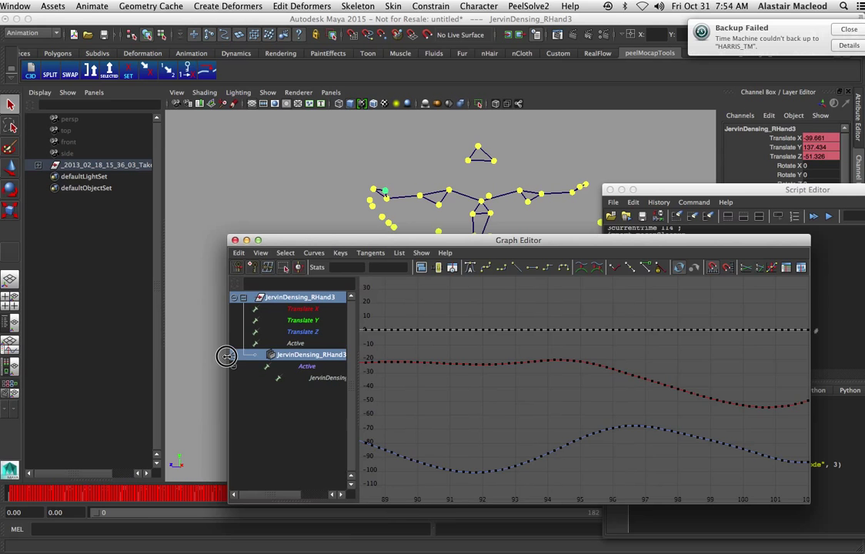
- Expand the take in the Outliner, select Hip1 and frame its curves
left_click(38, 165)
left_click(115, 177)
key("f")
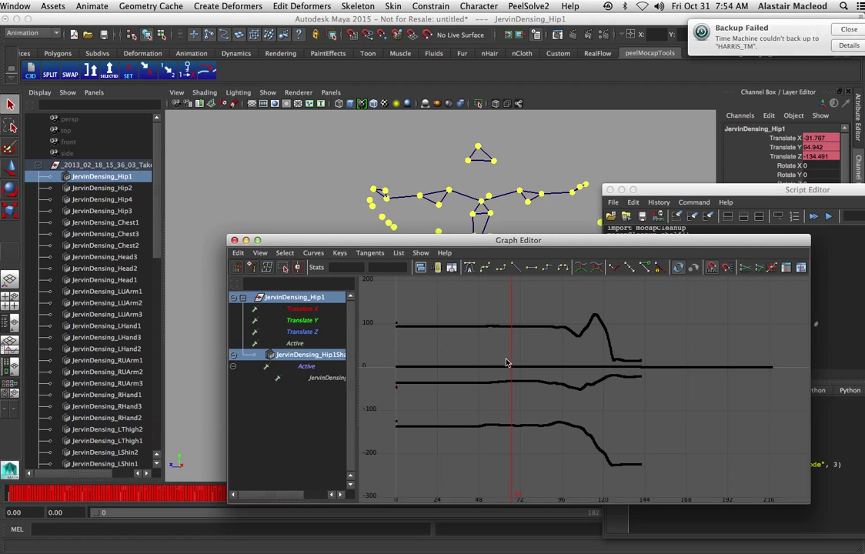
key("Down")
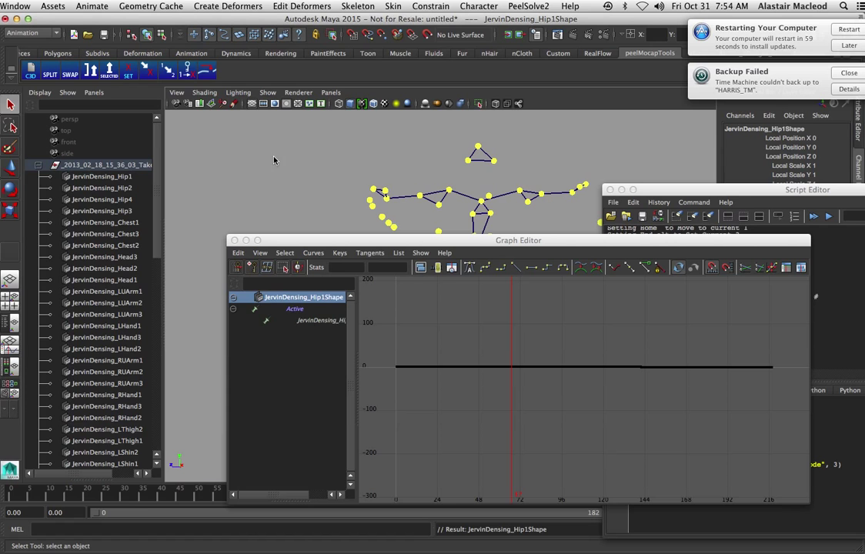
key("Up")
- Pickwalk through the Hip2, Hip3, chest and head markers on to LUArm1
key("Right")
key("Down")
key("Down")
key("Down")
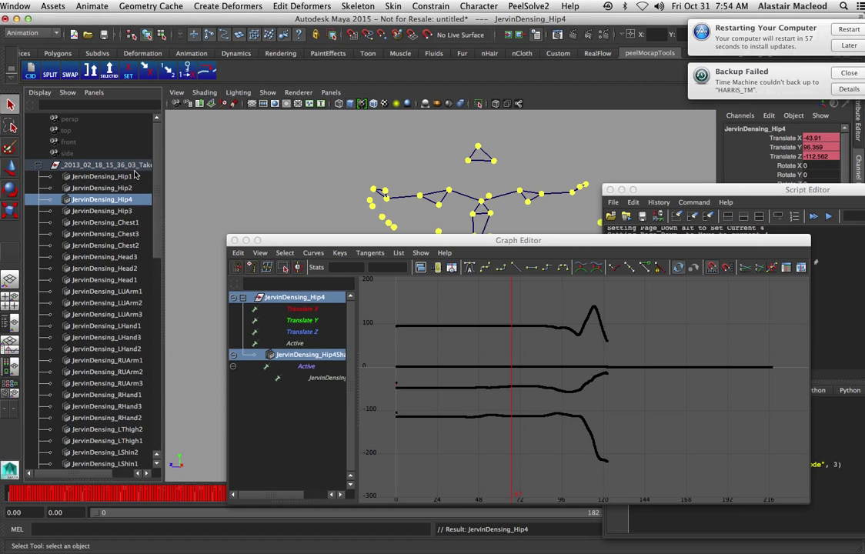
key("Up")
key("Down")
key("Down")
key("Down")
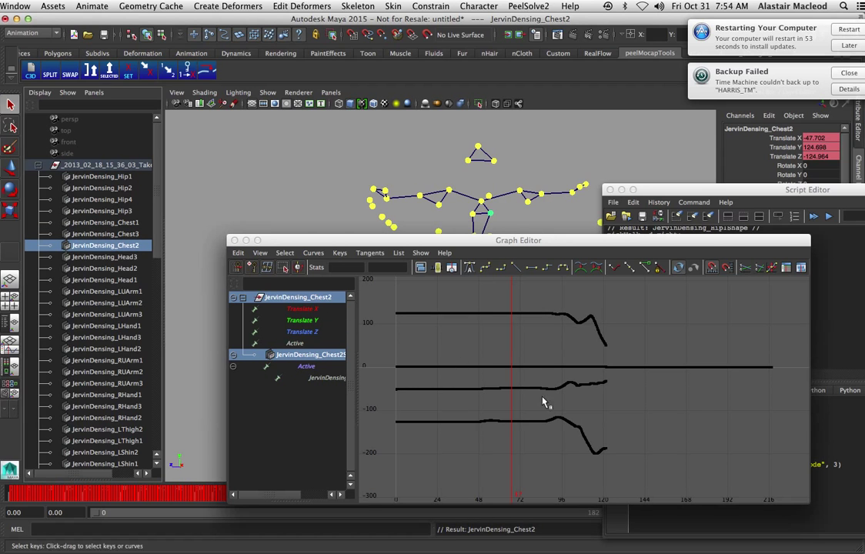
key("Down")
key("Down")
key("Down")
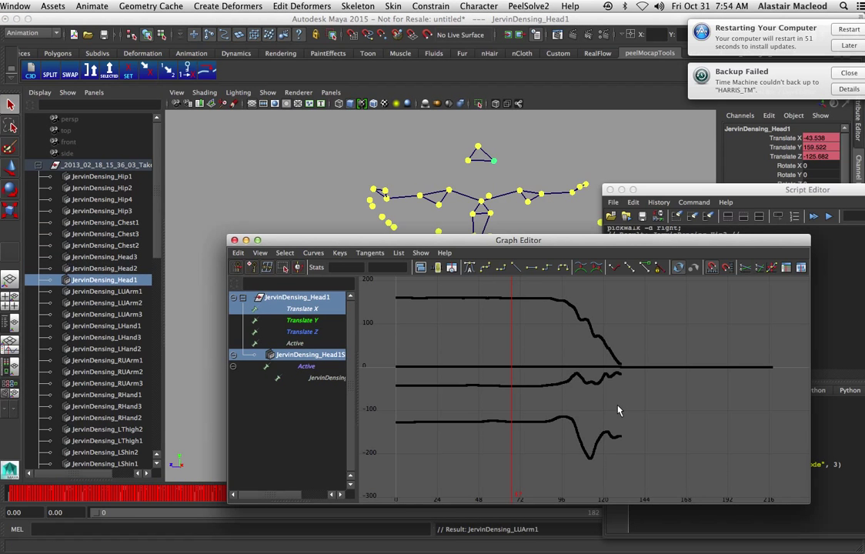
key("Down")
- Isolate LUArm1's Translate X curve and extract the spiking key near frame 132
left_click(315, 309)
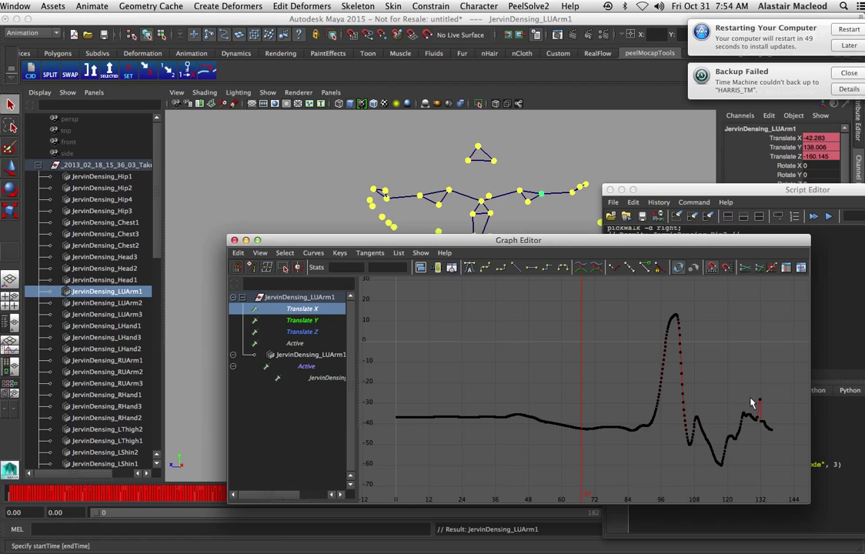
left_click_drag(751, 400, 777, 412)
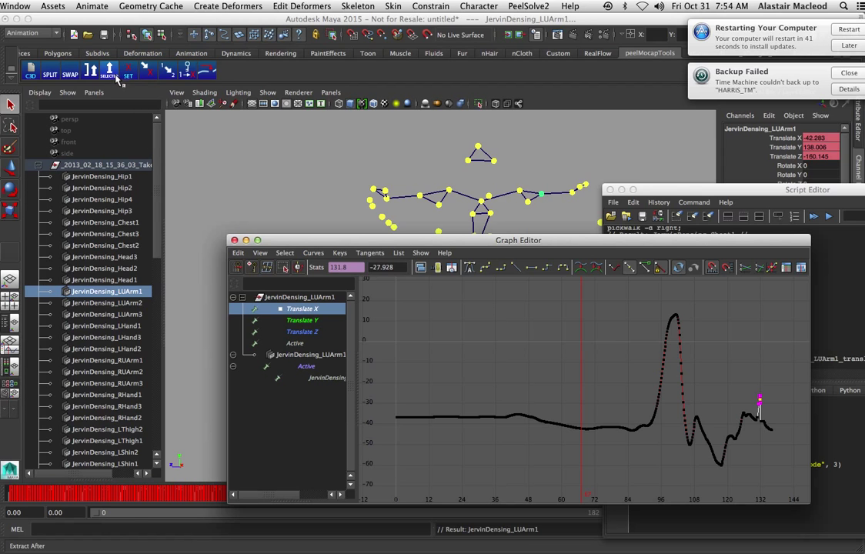
left_click(110, 75)
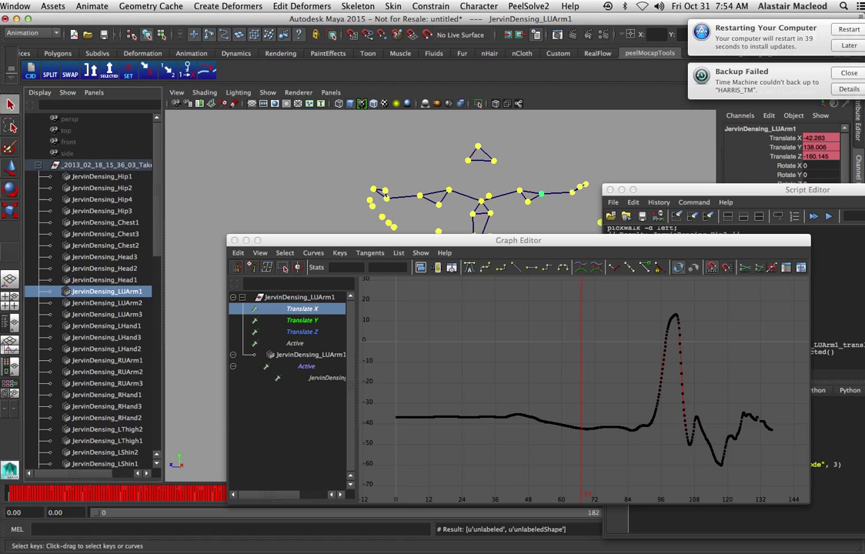
- Check the curve tail near frame 132, stepping to the neighbouring key at 130.8, then deselect
left_click(758, 417)
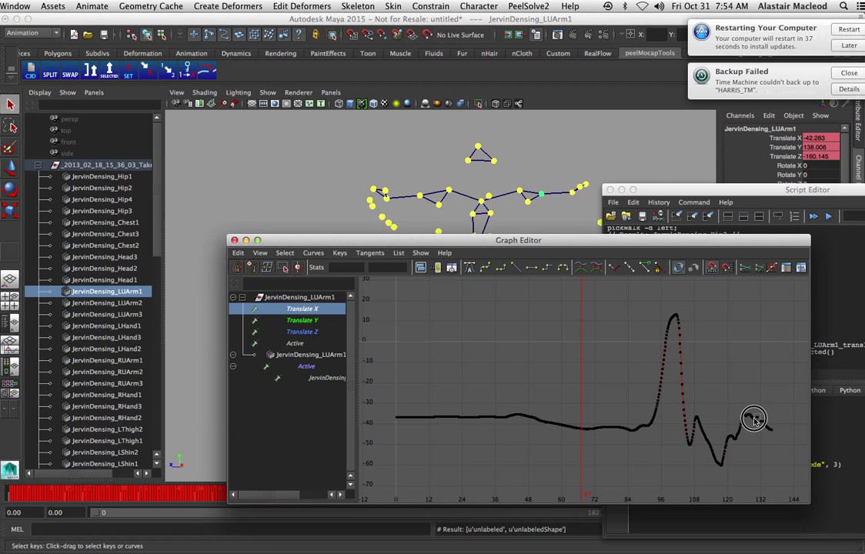
key("Right")
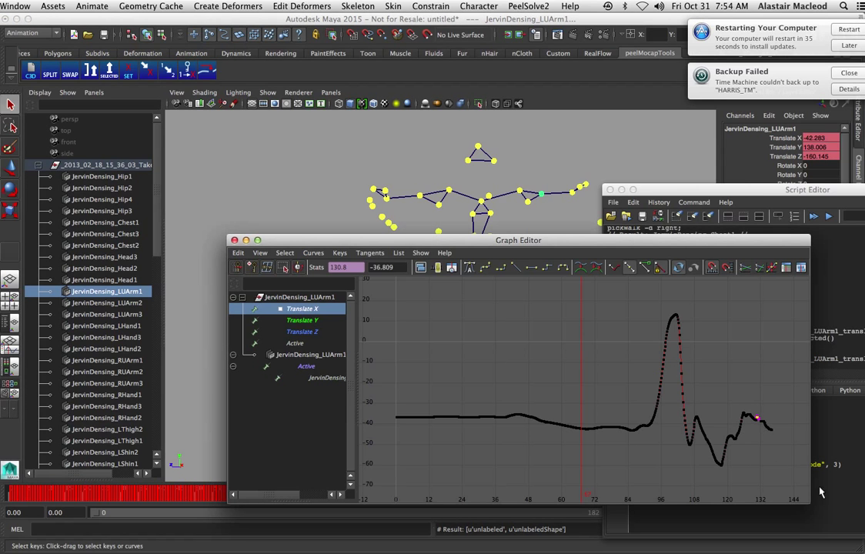
left_click(706, 416)
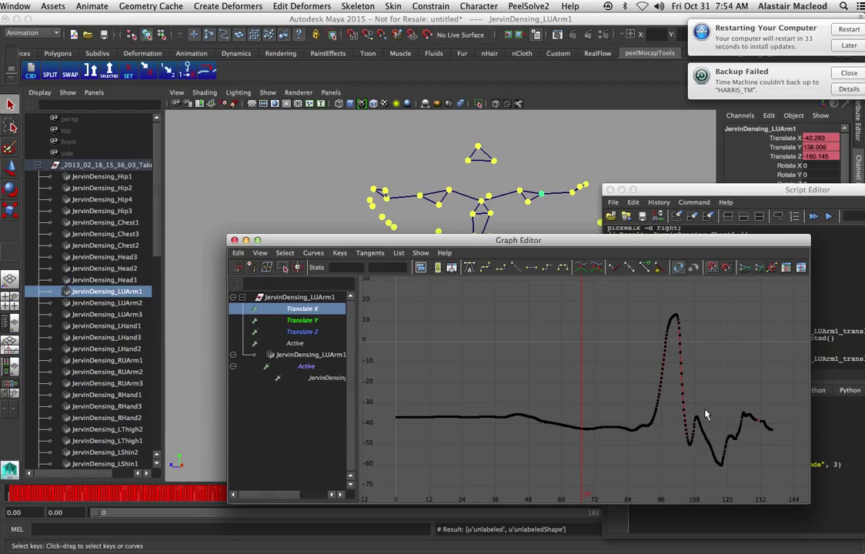